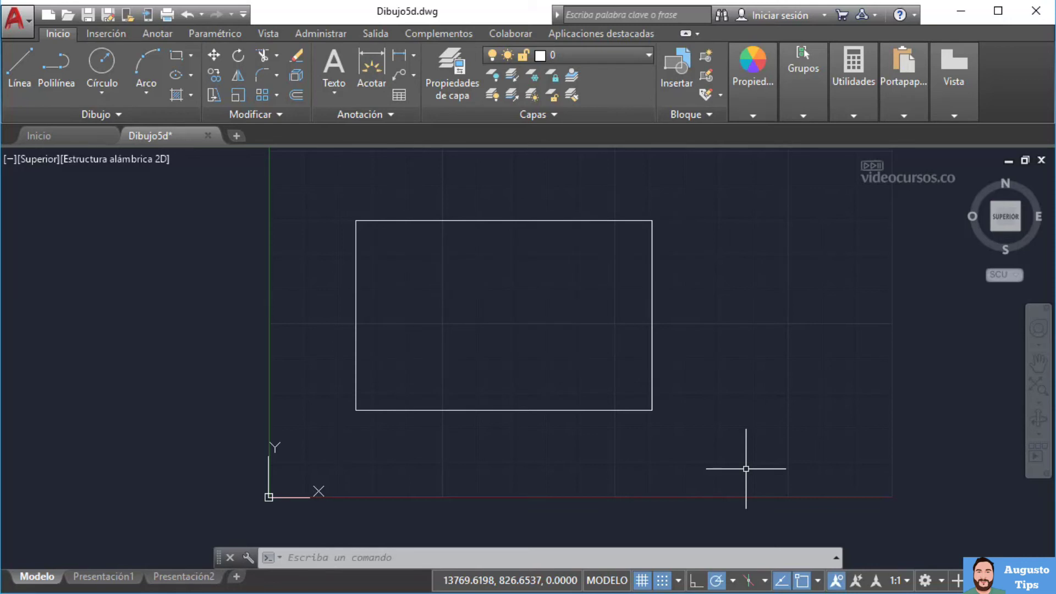
Turn off grid display and snap mode on the status bar.
{"action": "left_click", "coordinate": [641, 580]}
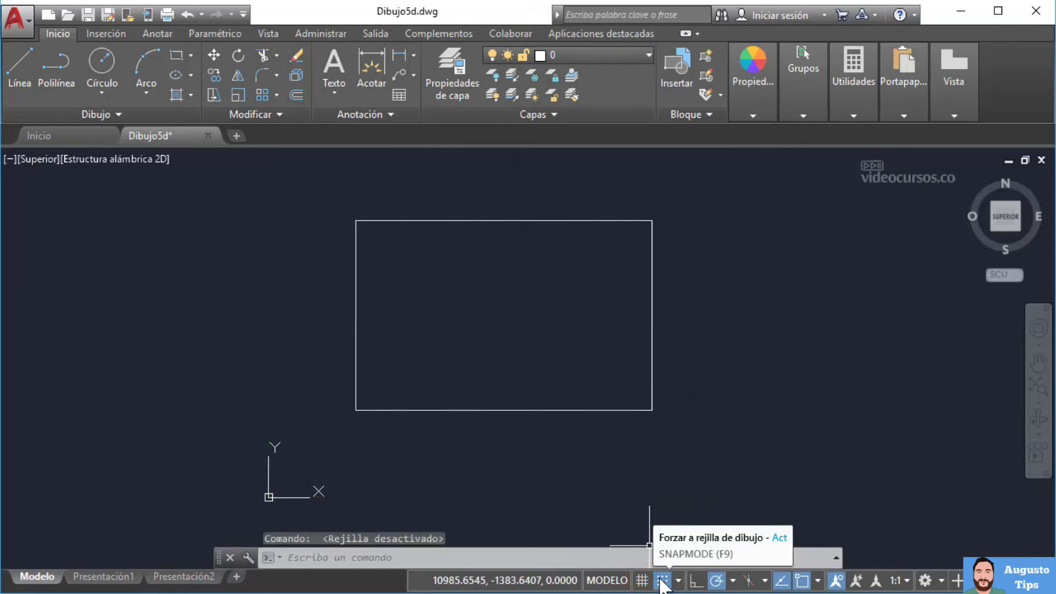
{"action": "left_click", "coordinate": [663, 582]}
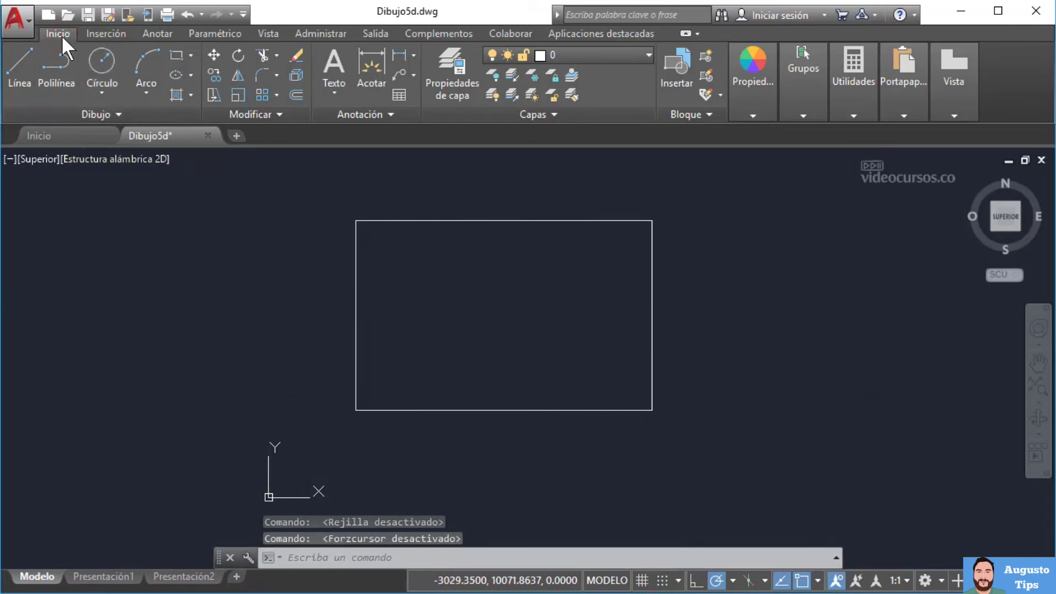
{"action": "left_click", "coordinate": [272, 113]}
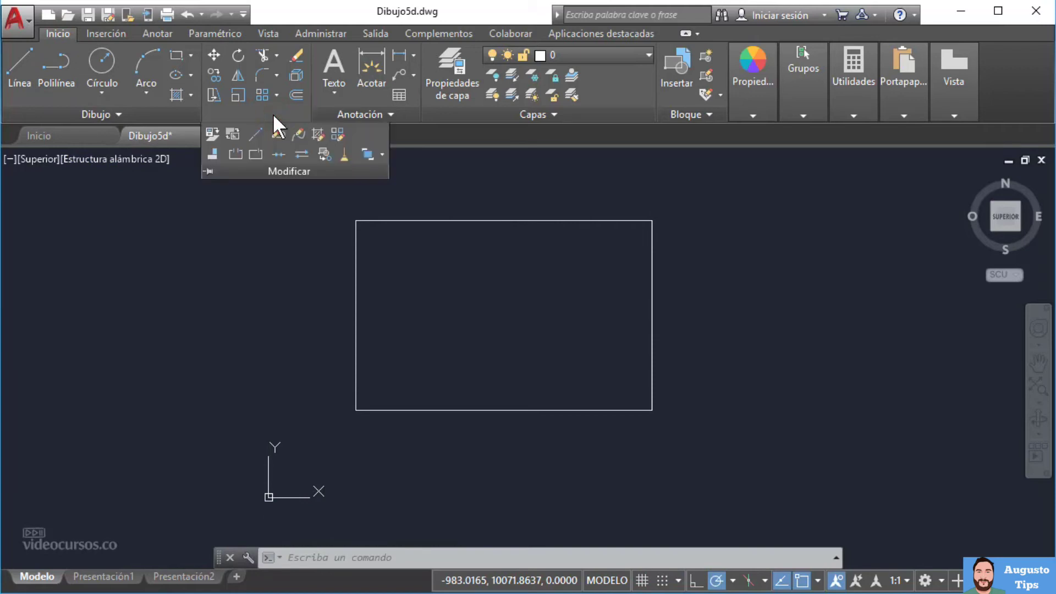
Use JOIN (Juntar) on the left, bottom, right and top edges to form one polyline.
{"action": "left_click", "coordinate": [277, 155]}
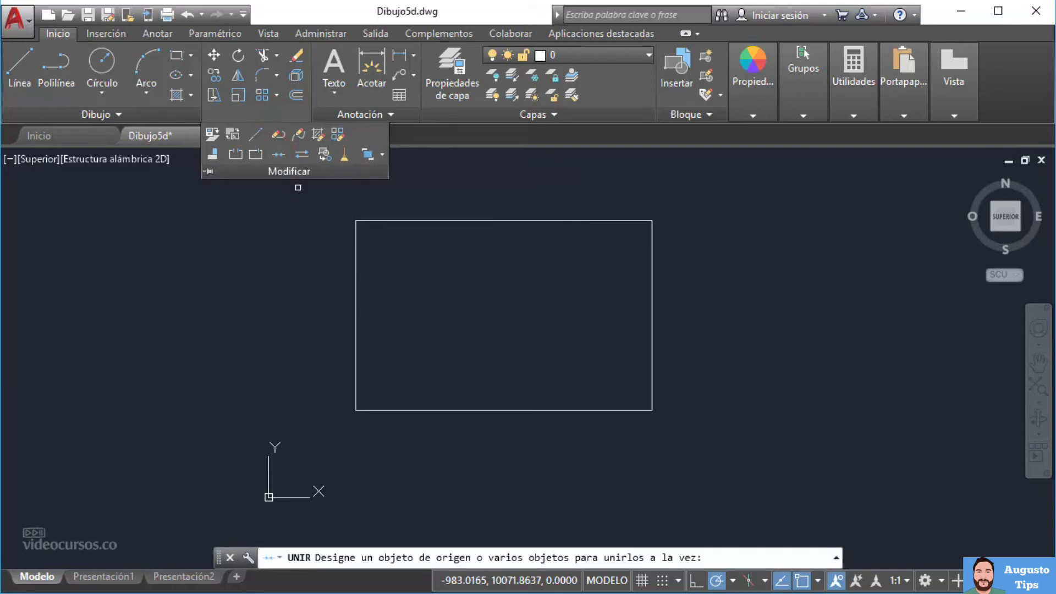
{"action": "left_click", "coordinate": [355, 256]}
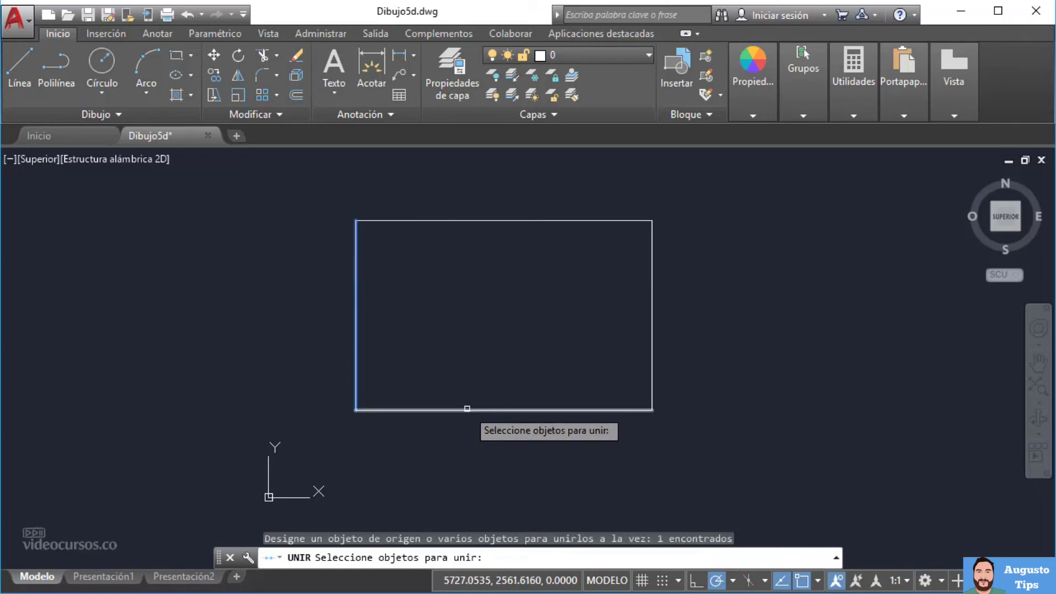
{"action": "left_click", "coordinate": [467, 409]}
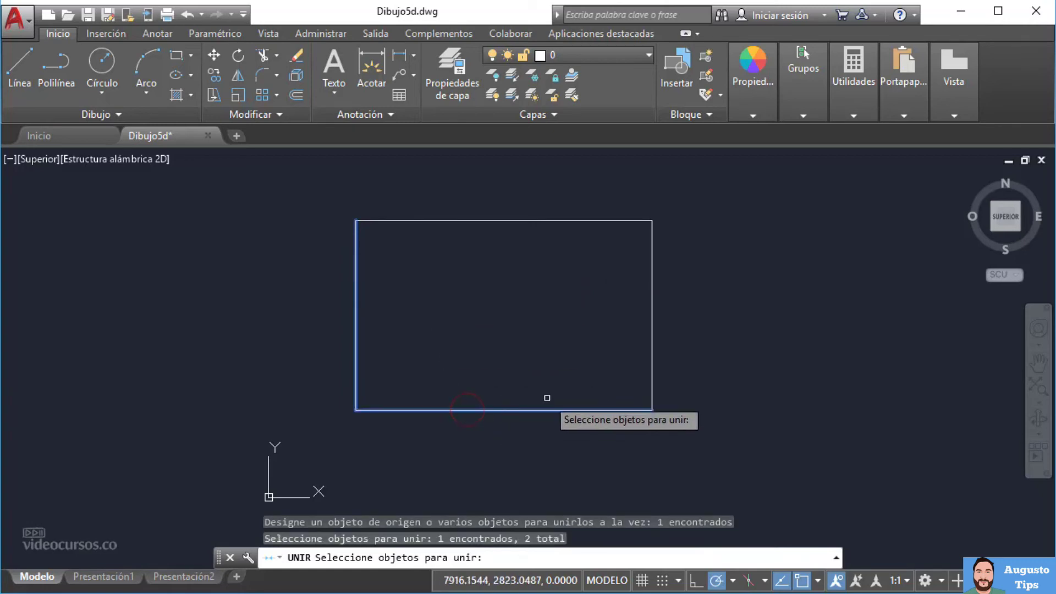
{"action": "left_click", "coordinate": [651, 293]}
{"action": "left_click", "coordinate": [528, 221]}
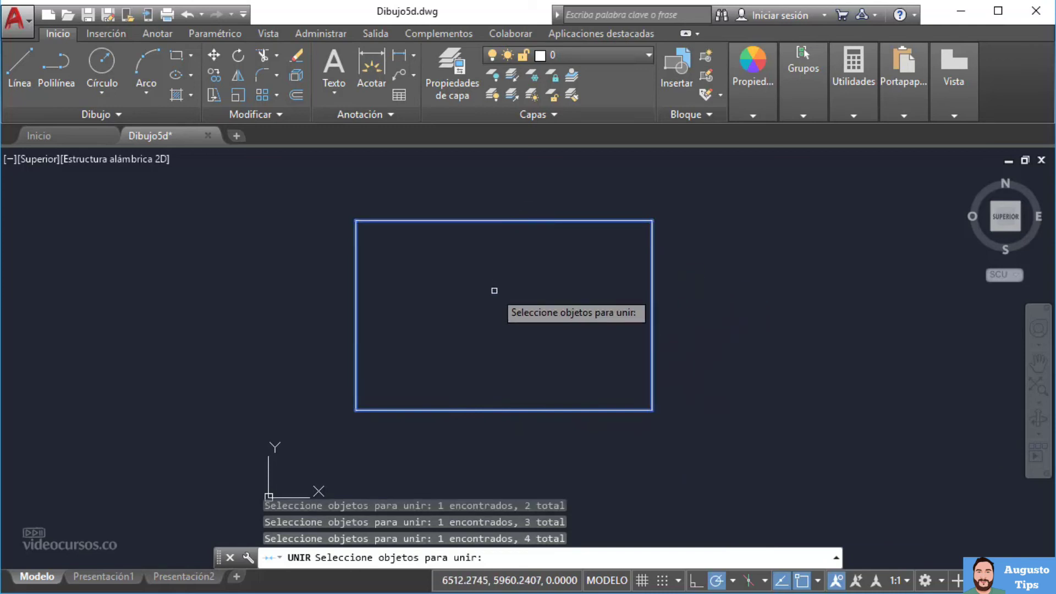
{"action": "key", "text": "Return"}
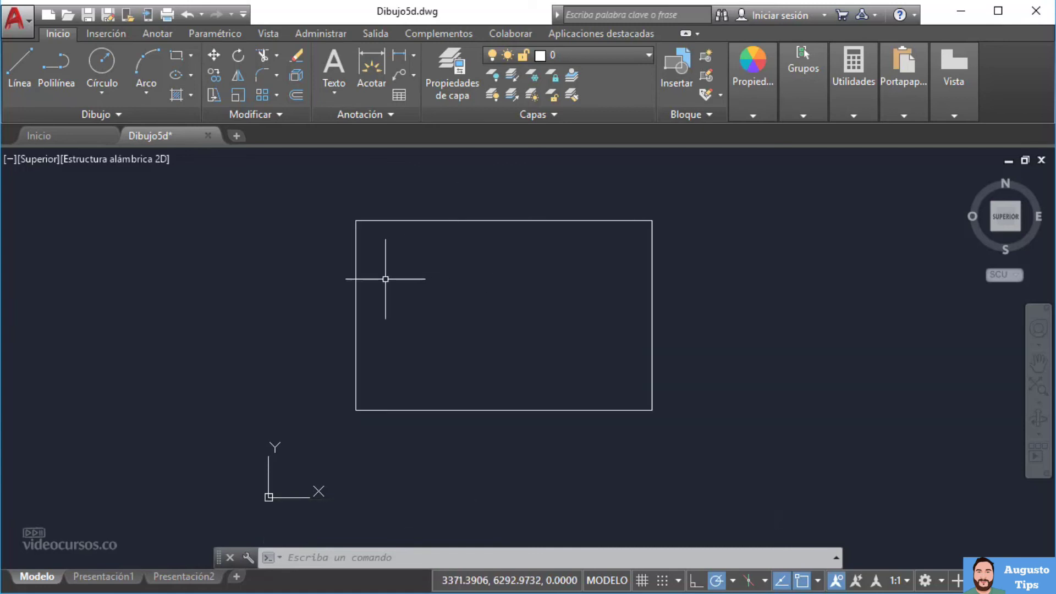
Select one rectangle edge and confirm all four sides highlight as a single polyline.
{"action": "left_click", "coordinate": [357, 260]}
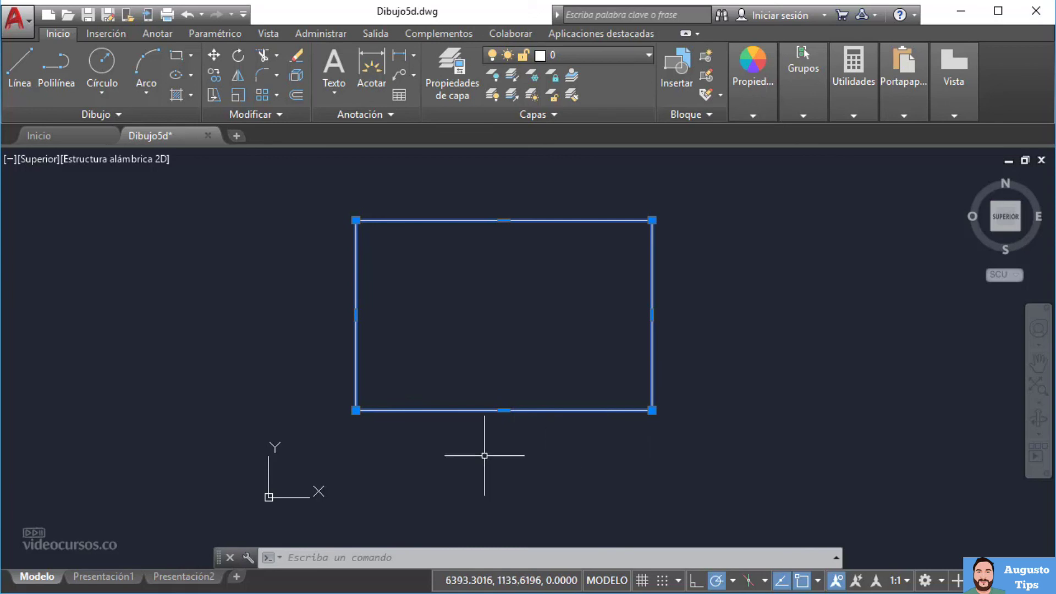
{"action": "left_click", "coordinate": [109, 15]}
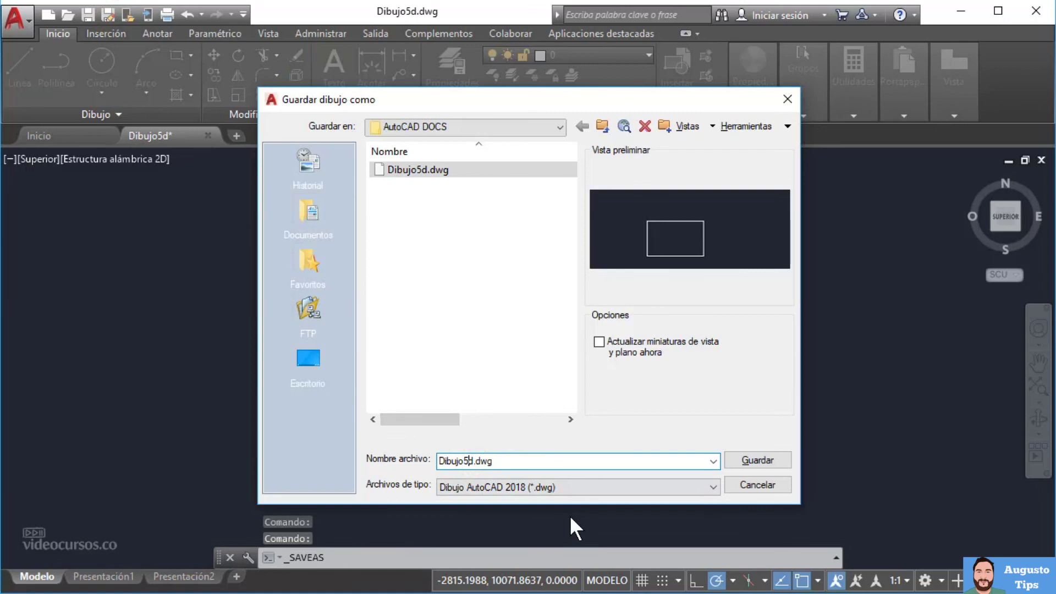
Change the file name from Dibujo5d to Dibujo5e.dwg and save it.
{"action": "key", "text": "shift+Right"}
{"action": "type", "text": "e"}
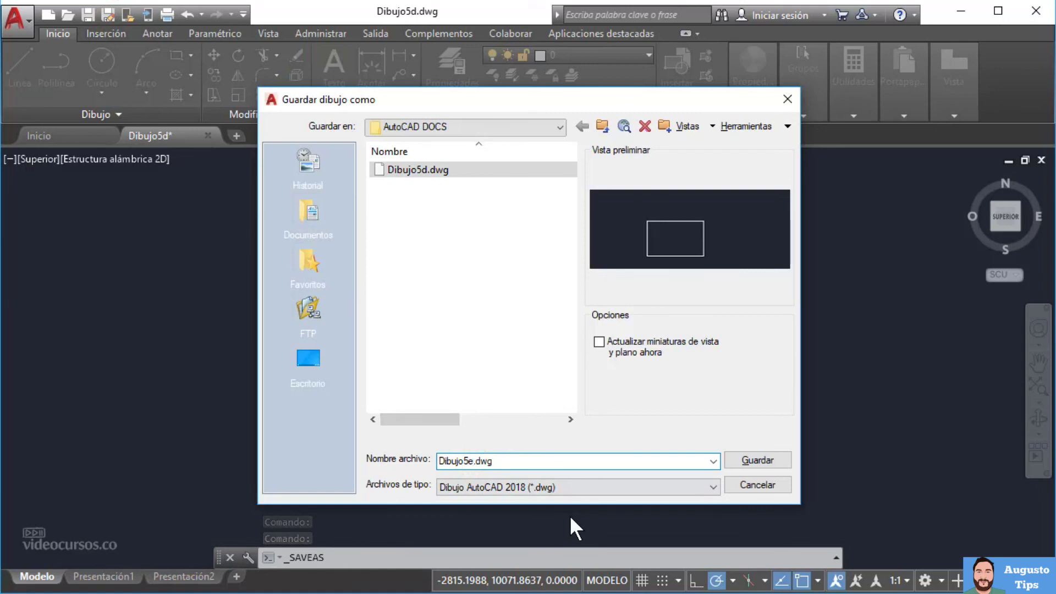
{"action": "left_click", "coordinate": [749, 461]}
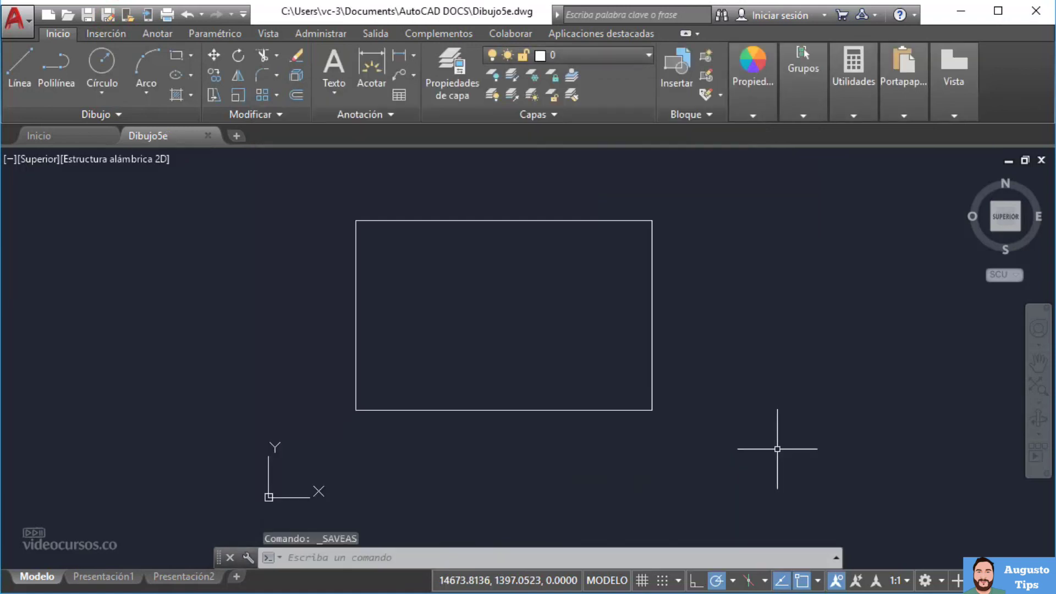